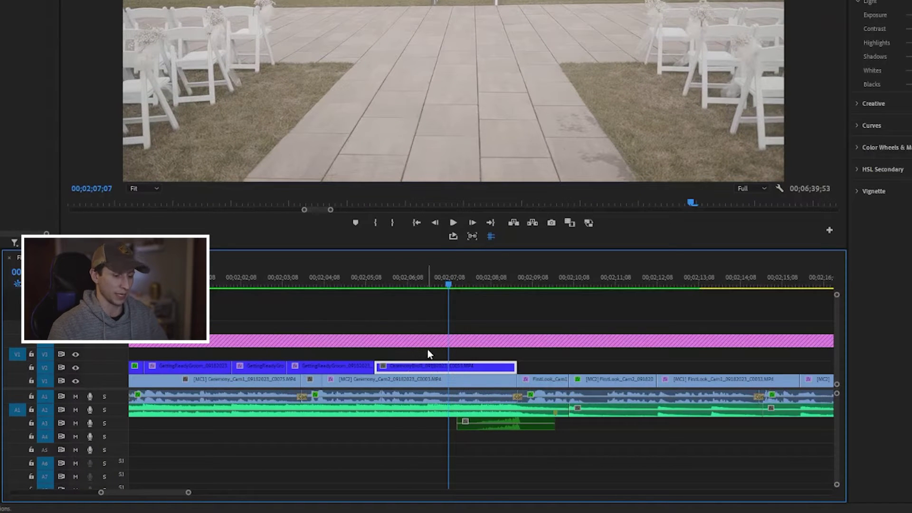
Step: Start Position and Scale keyframing at the first frame of the CeremonyBroll clip on V2
key(Up)
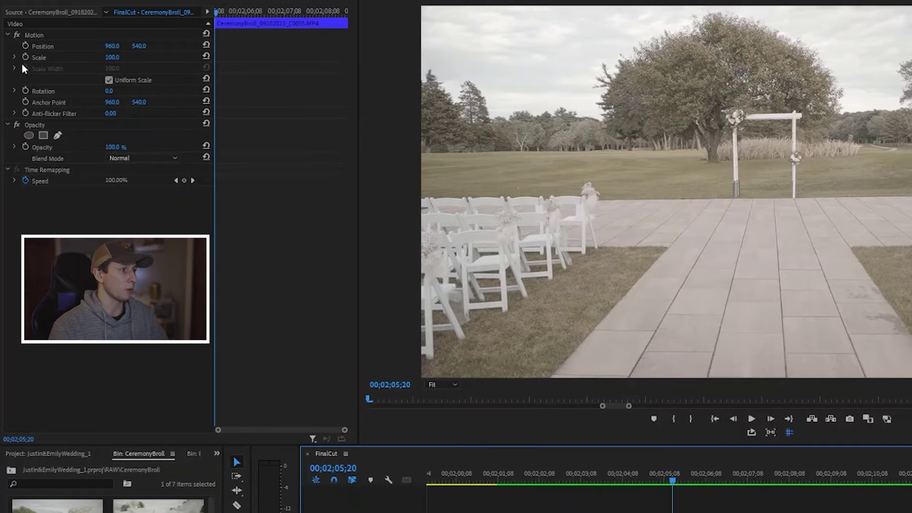
click(49, 35)
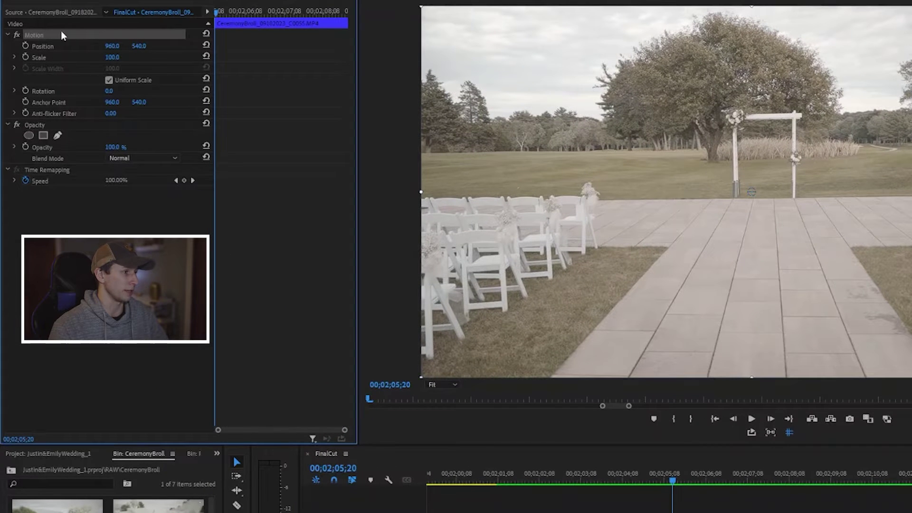
click(25, 46)
click(25, 57)
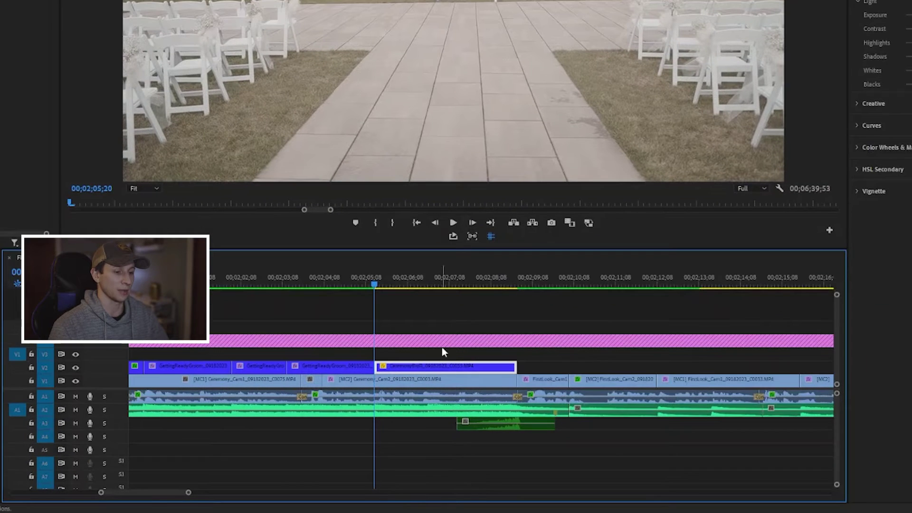
Step: Extend the CeremonyBroll clip's end slightly and add Position and Scale keyframes at 00;02;08;46
key(Down)
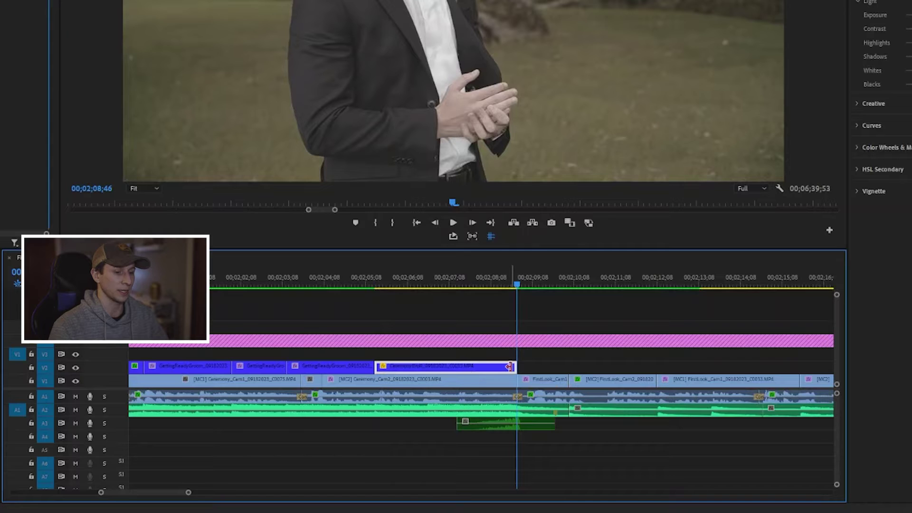
drag(516, 366, 527, 365)
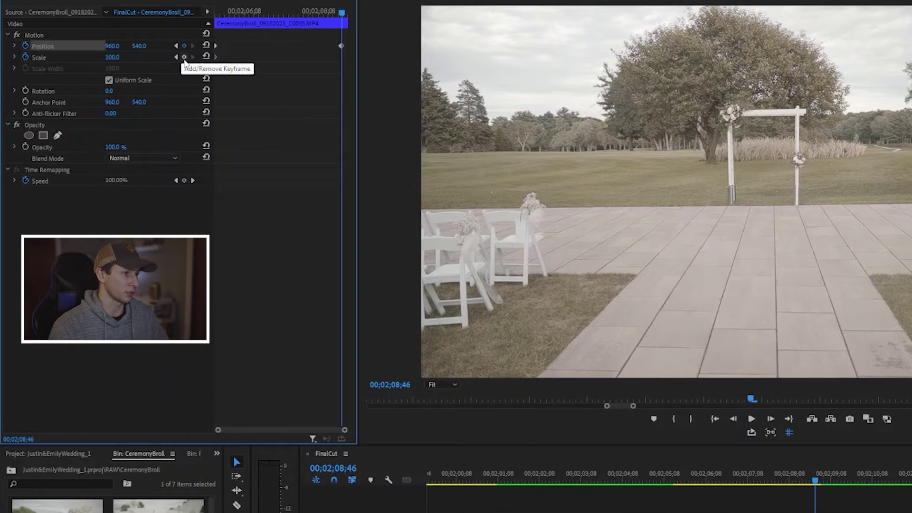
click(184, 57)
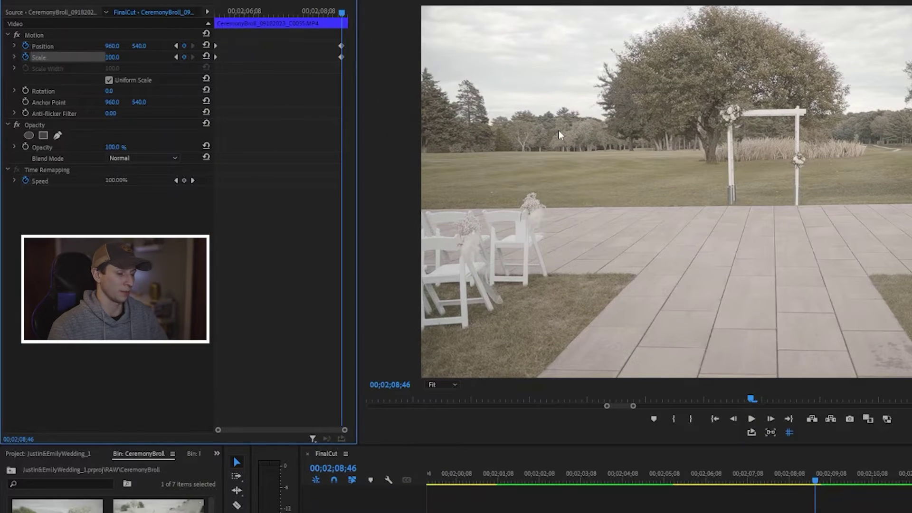
Step: Play the CeremonyBroll clip from its start to its end, and return the playhead to its first frame
key(shift+3)
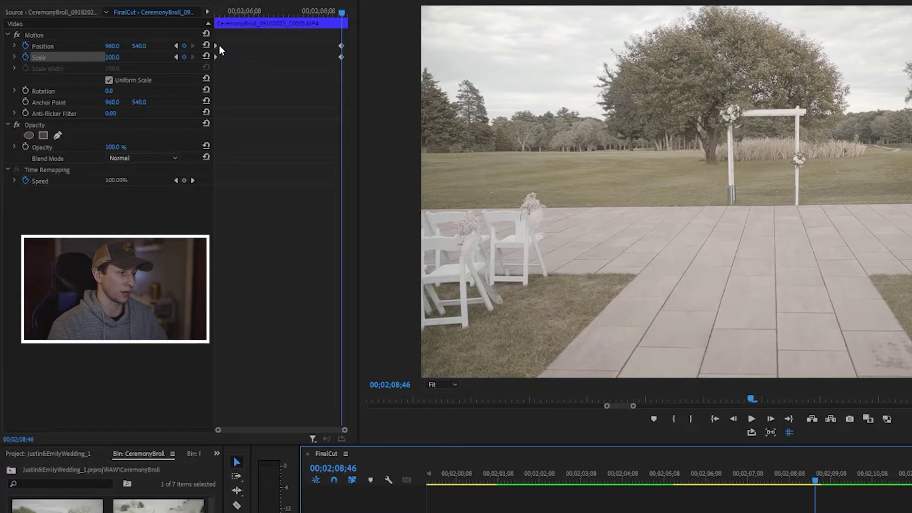
key(Up)
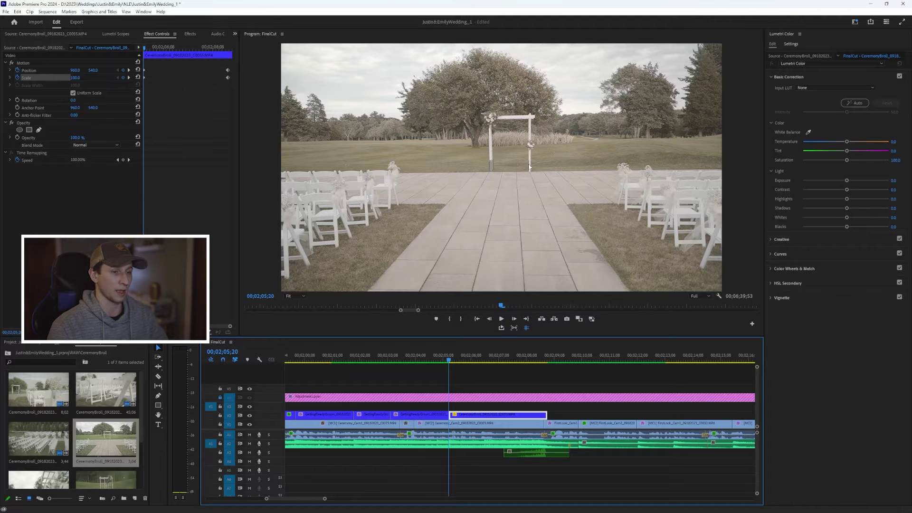
click(484, 235)
key(space)
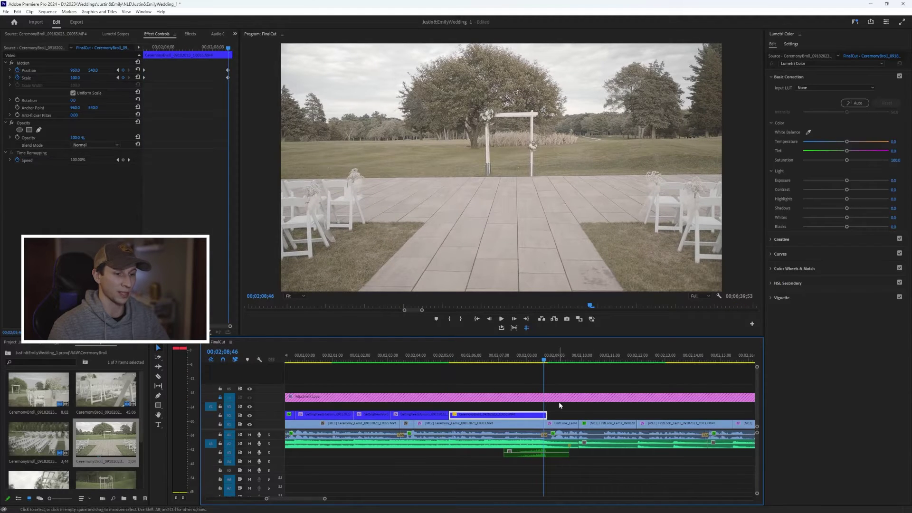
drag(493, 360, 444, 362)
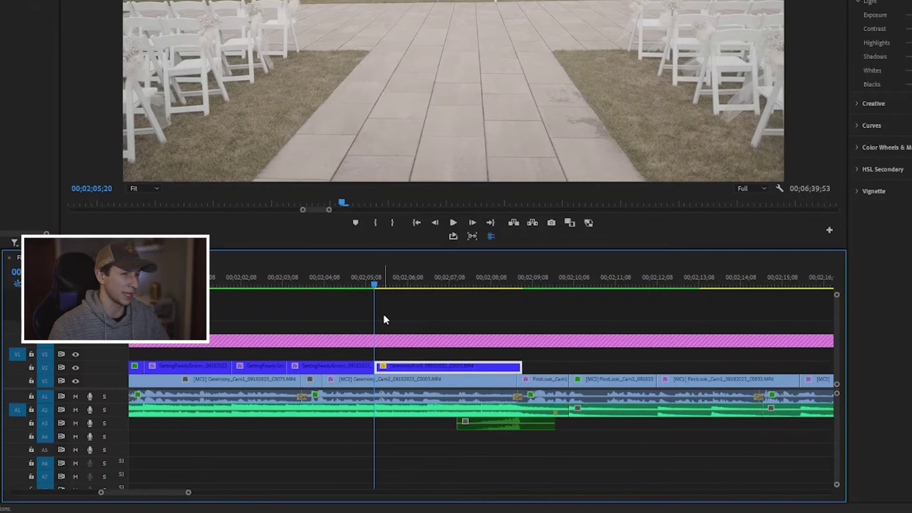
Step: Duplicate the CeremonyBroll clip onto V3 directly above the original and reverse the copy's speed
drag(402, 369, 400, 357)
click(401, 357)
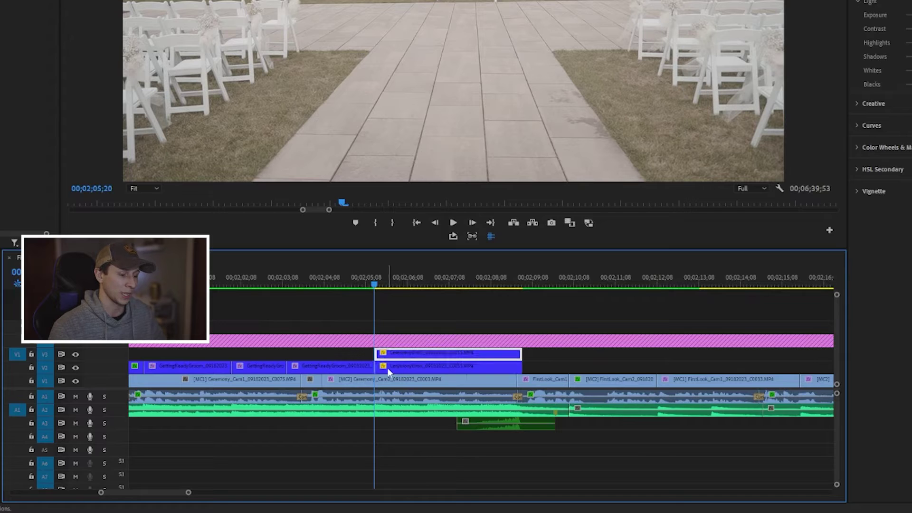
right_click(392, 357)
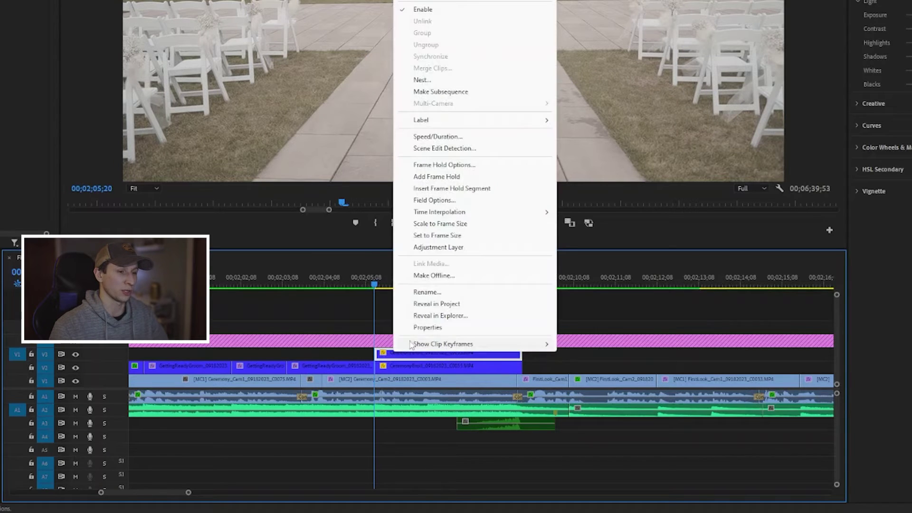
click(437, 137)
click(354, 132)
click(360, 188)
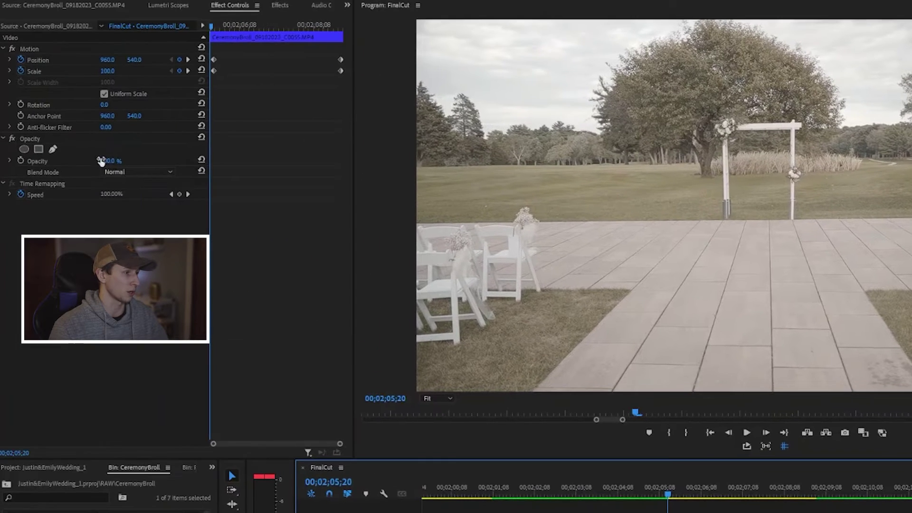
Step: Set the reversed V3 copy's opacity to 50%
click(108, 162)
text(50)
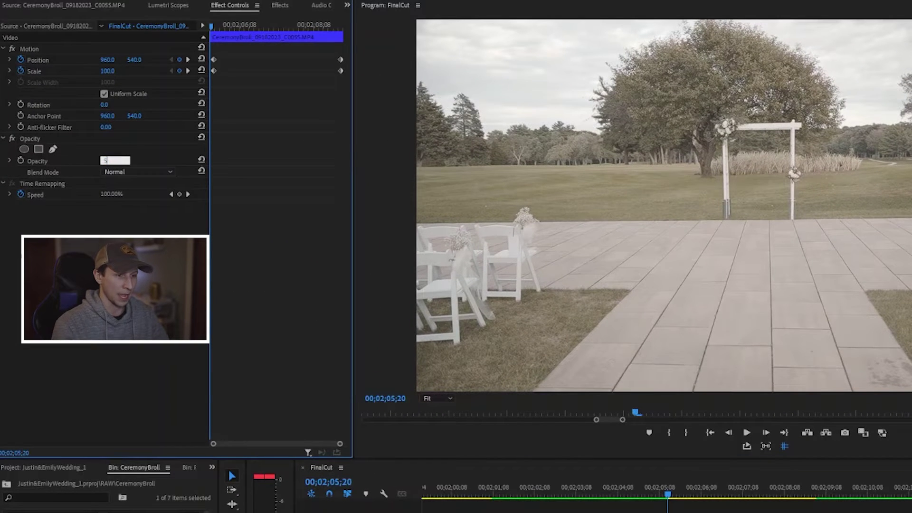
key(Return)
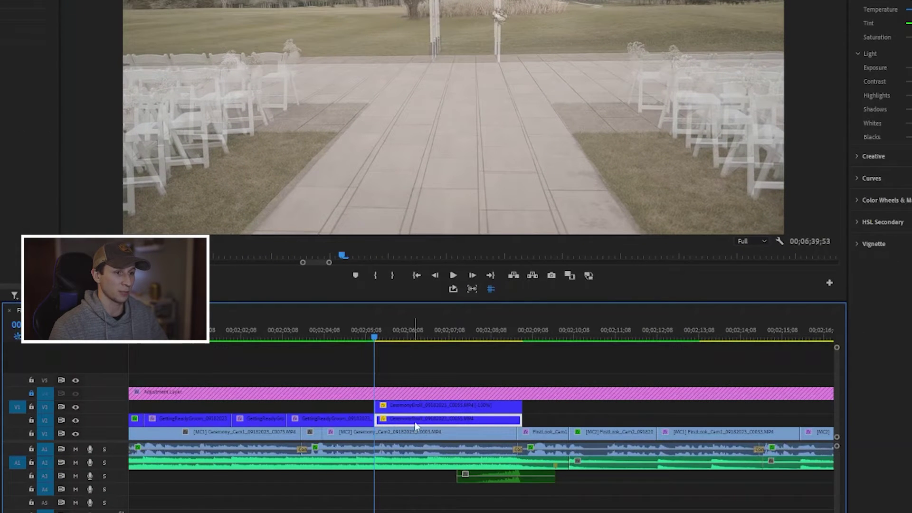
Step: Lock track V3 and enlarge the V2 CeremonyBroll clip in the frame toward the arch size of the overlay
click(402, 407)
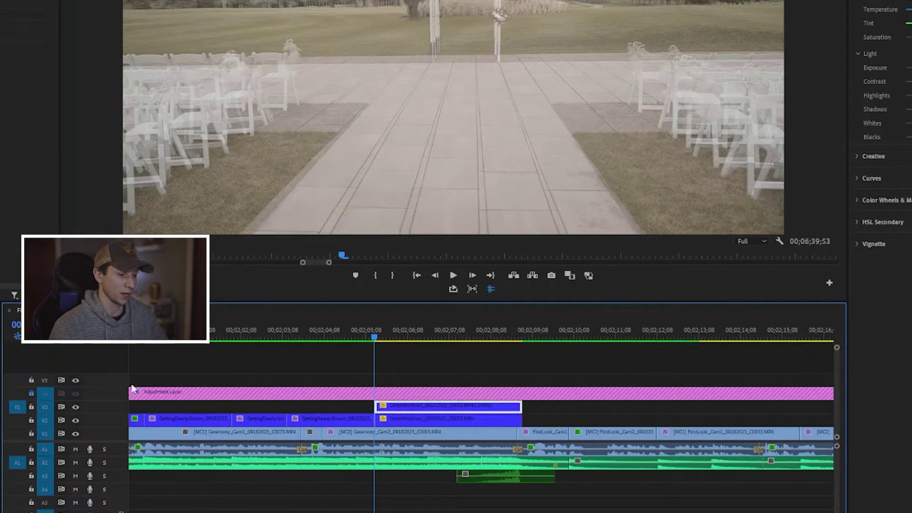
click(32, 407)
click(405, 420)
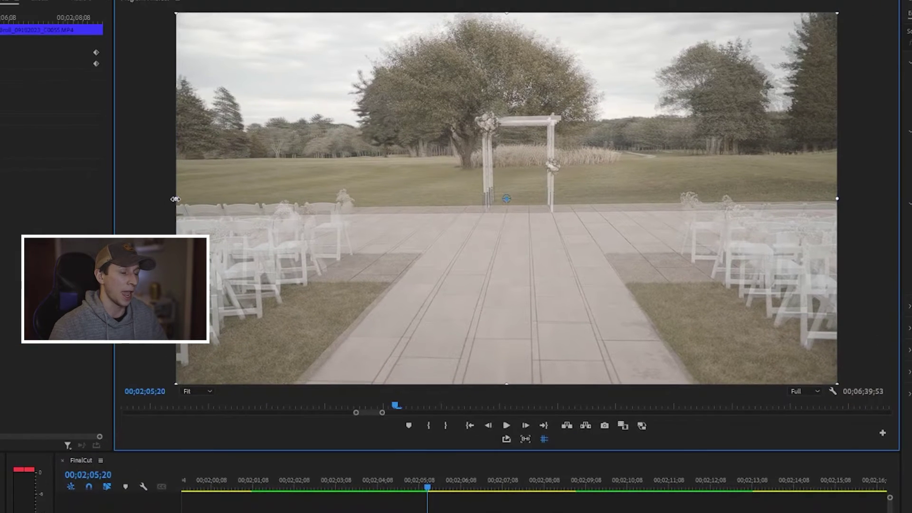
drag(175, 199, 149, 201)
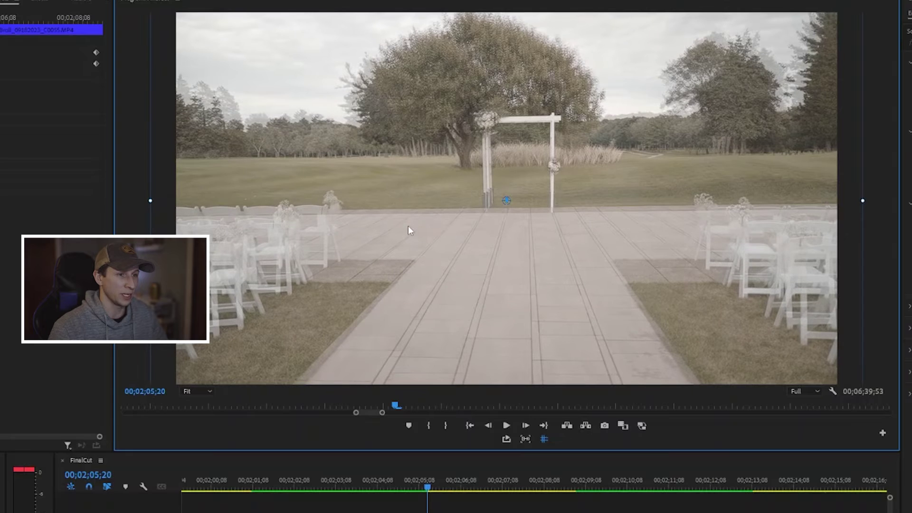
Step: Fine-tune the V2 clip's scale and position at 200% magnification to align its arch with the overlay, and return the view to Fit
click(195, 392)
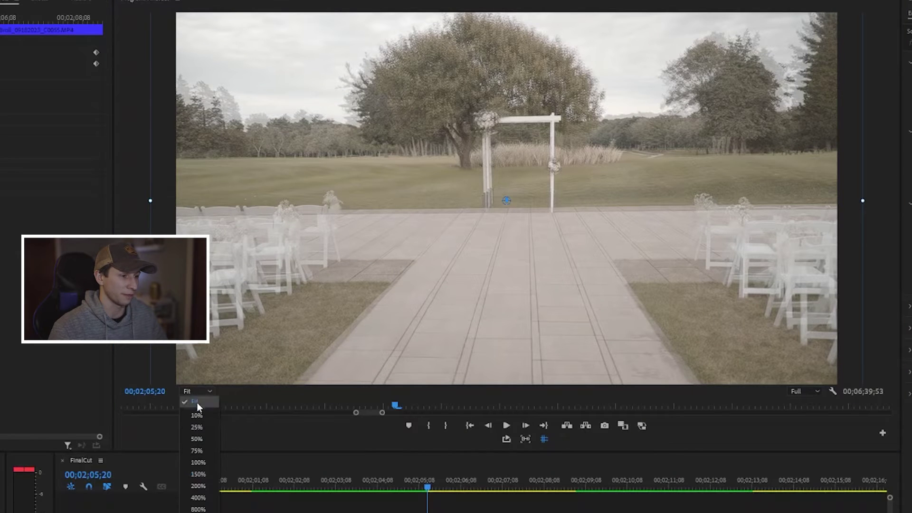
click(208, 483)
drag(478, 382, 468, 383)
drag(892, 235, 891, 190)
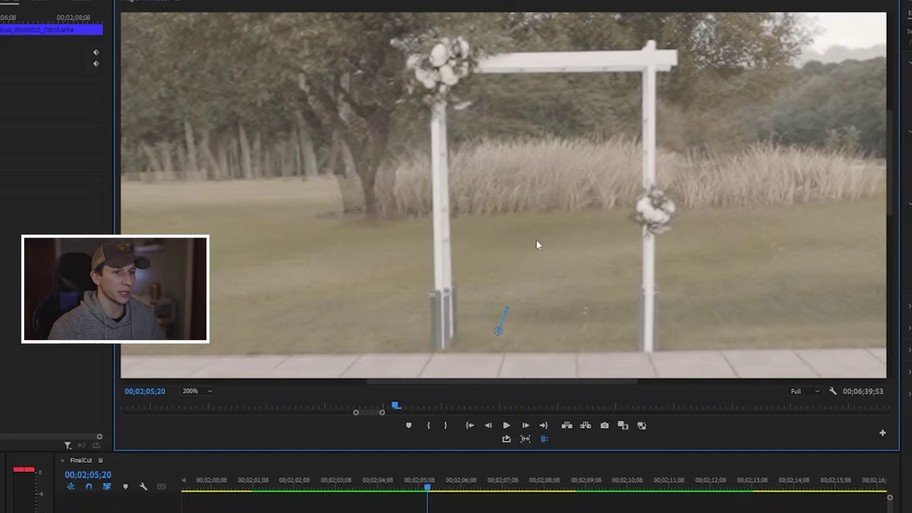
click(193, 392)
click(195, 402)
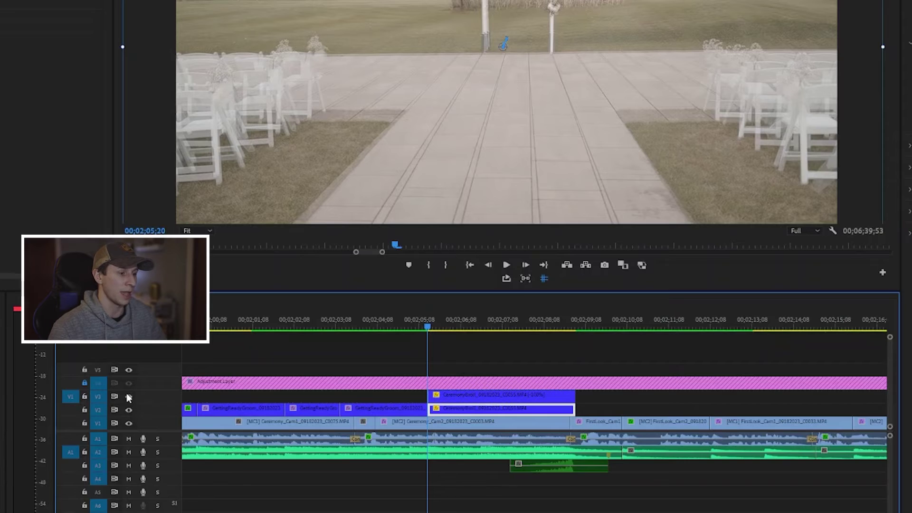
Step: Hide track V3 and play the sequence from just before the CeremonyBroll clip to review the zoom effect
click(413, 324)
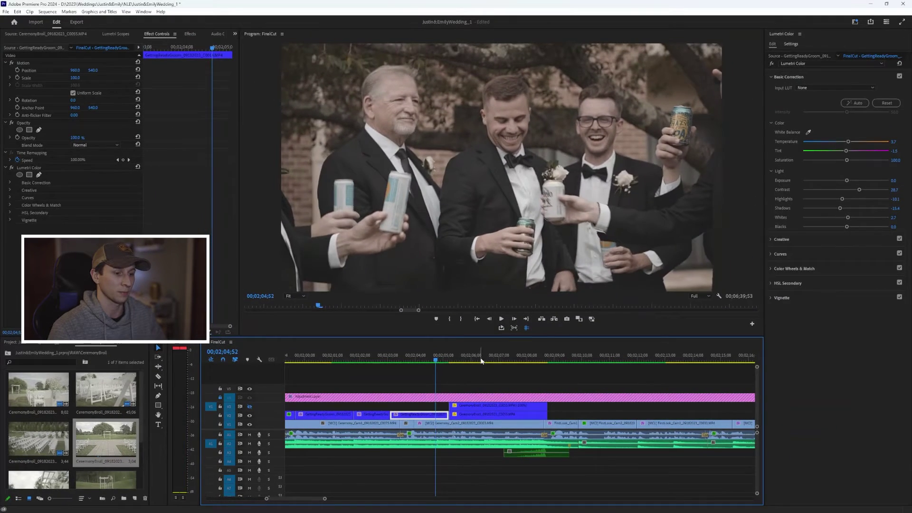
key(space)
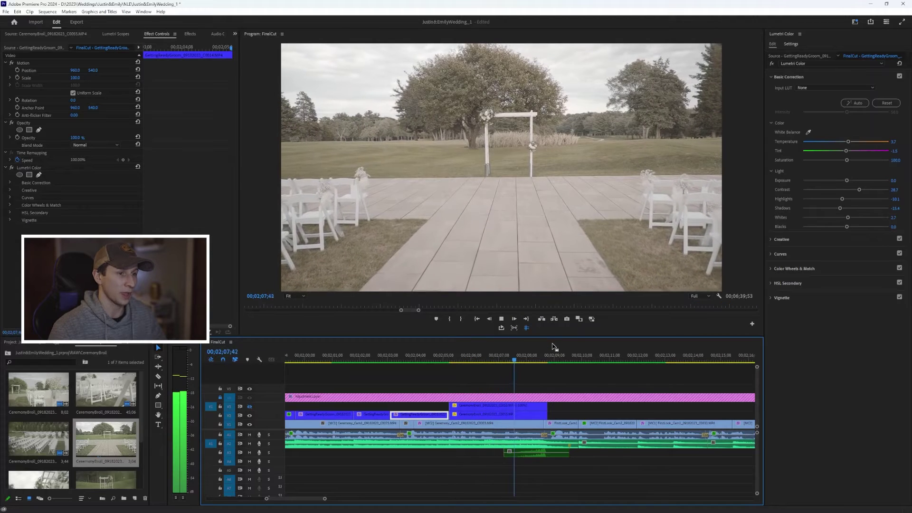
mouse_move(447, 362)
mouse_down()
mouse_move(564, 366)
mouse_move(452, 371)
mouse_up()
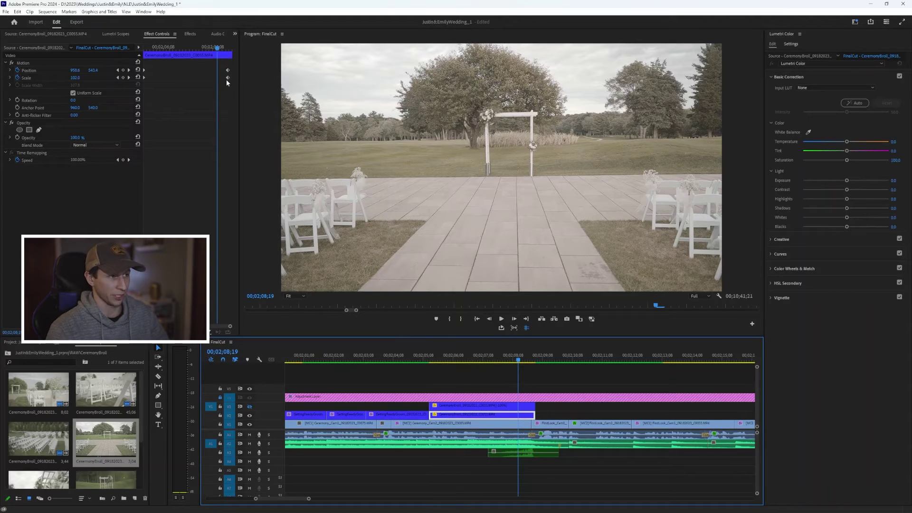
Step: Delete the V3 copy and remove all Position and Scale keyframes from the V2 CeremonyBroll clip
click(487, 407)
click(488, 413)
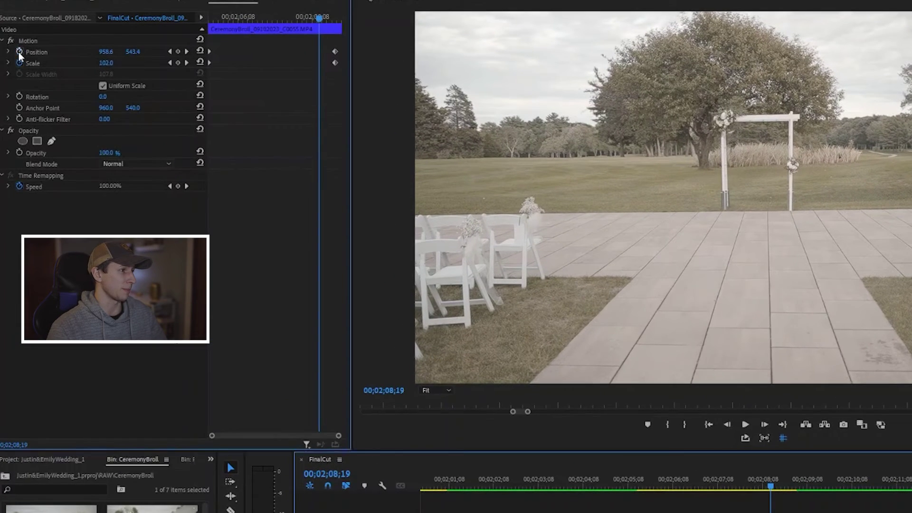
click(19, 51)
click(759, 349)
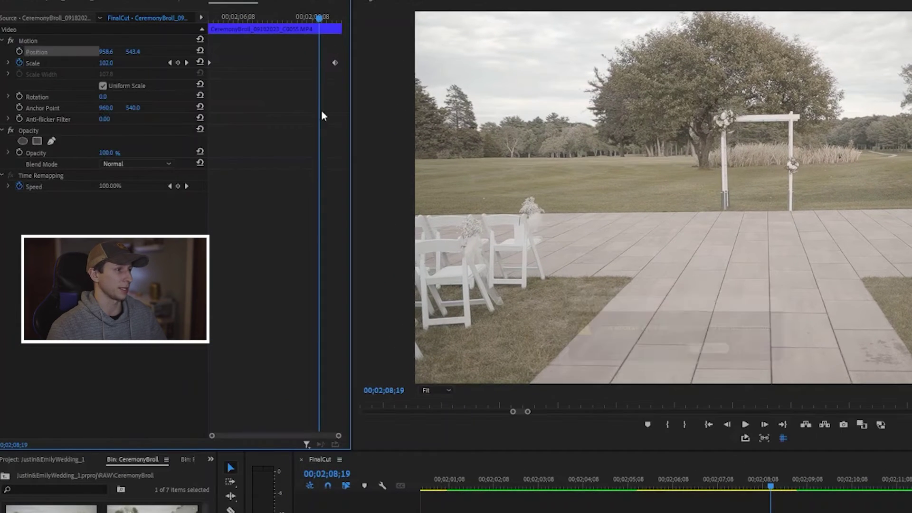
click(19, 51)
click(711, 349)
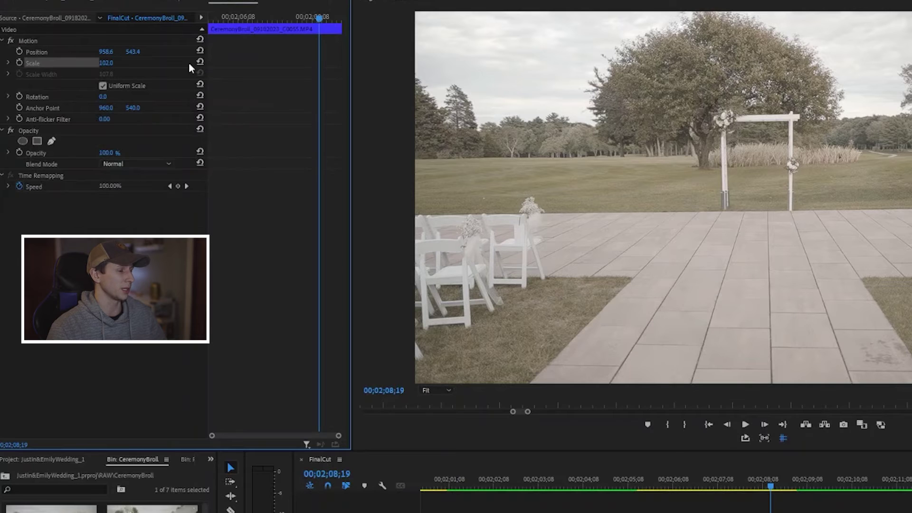
Step: Reset the V2 CeremonyBroll clip's Position and Scale to their defaults
click(272, 19)
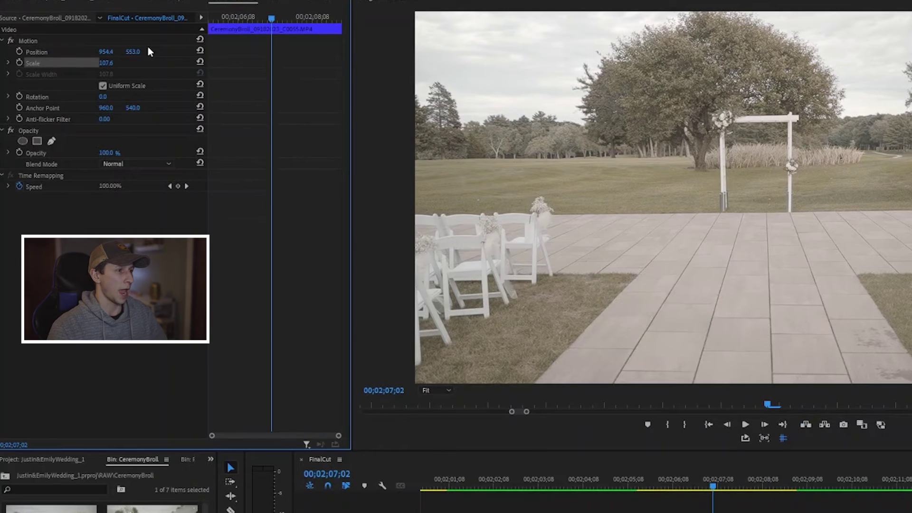
click(200, 51)
click(200, 62)
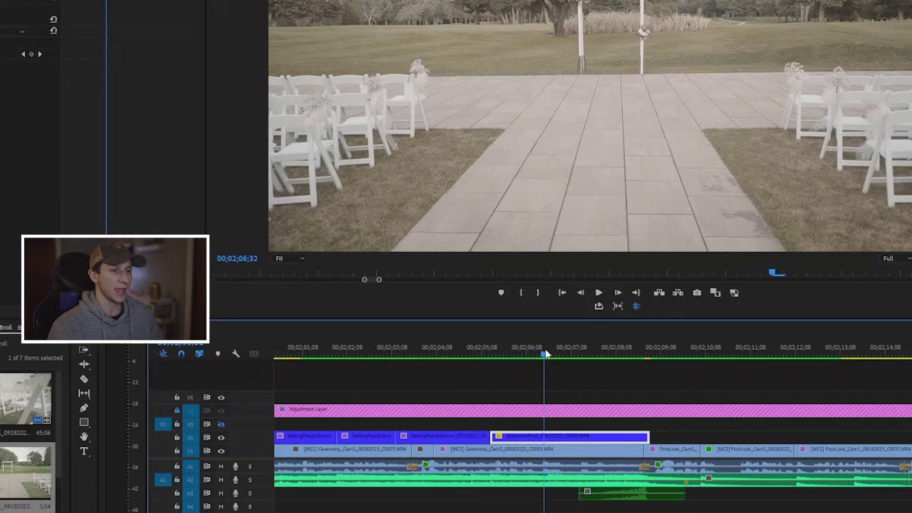
Step: Play the beginning of the CeremonyBroll clip to check its original camera movement
click(640, 481)
key(space)
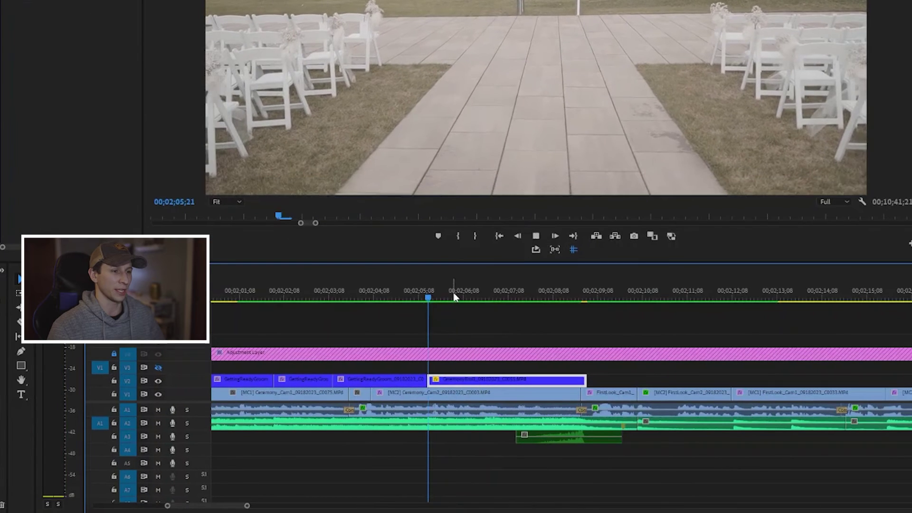
key(space)
Step: Reverse the V2 CeremonyBroll clip's playback, keeping its speed at 100%
right_click(495, 380)
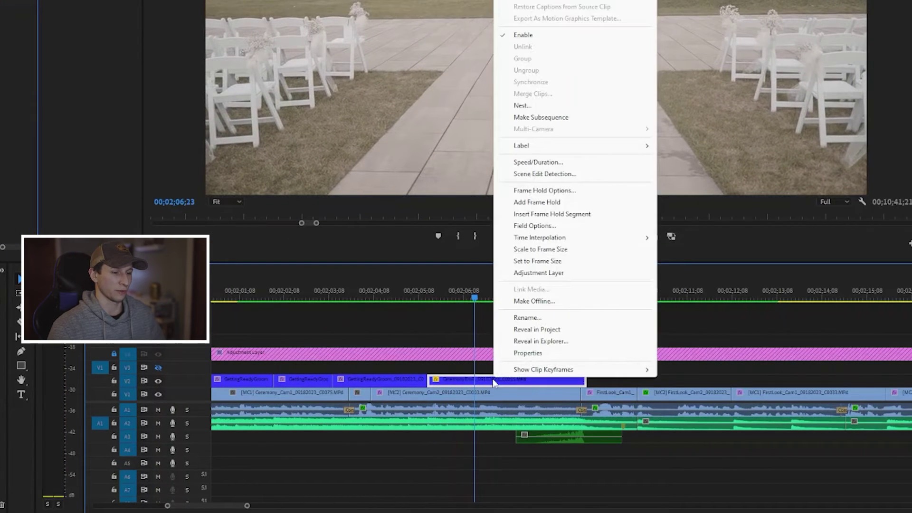
click(543, 163)
click(416, 145)
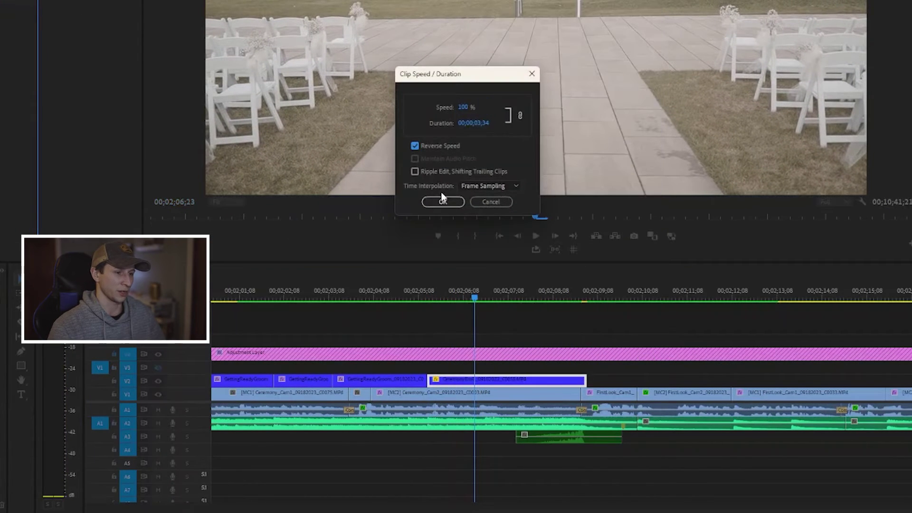
click(438, 198)
Step: Scrub through the reversed CeremonyBroll clip to examine its camera movement
click(442, 285)
click(459, 287)
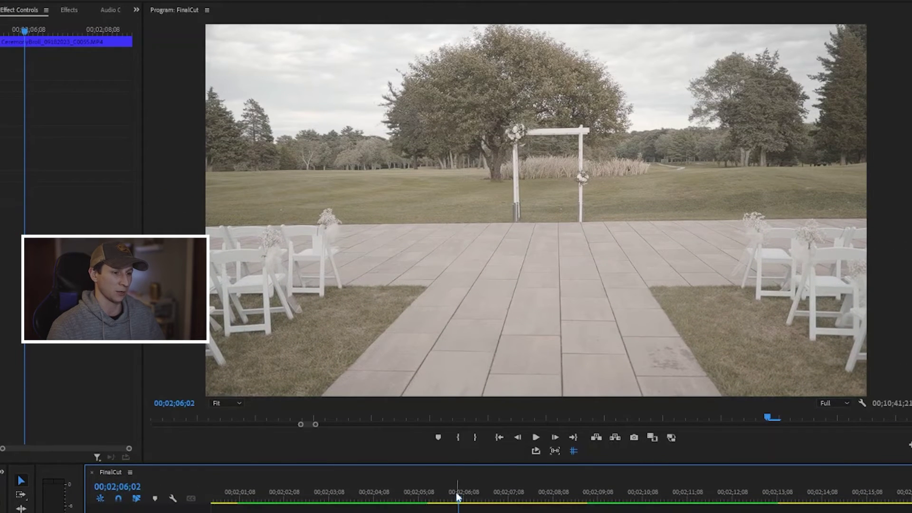
drag(457, 497, 548, 497)
drag(460, 494, 518, 497)
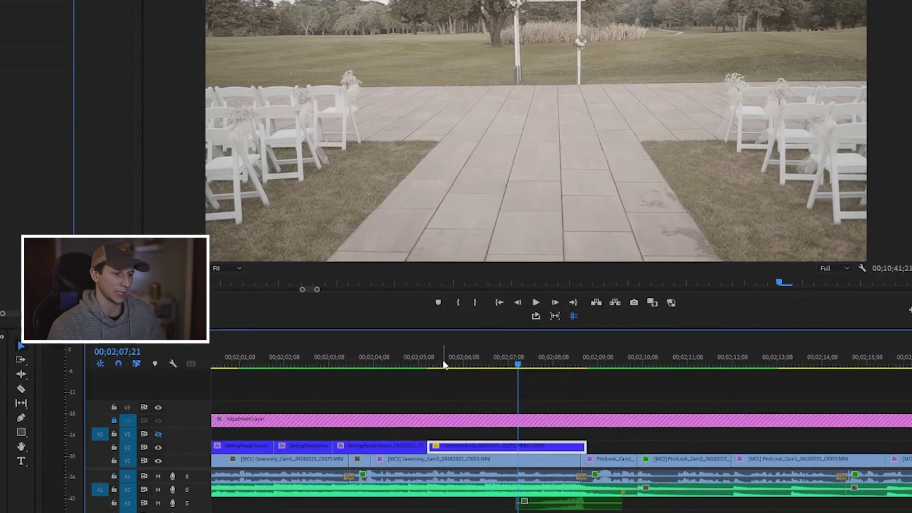
Step: Add Position and Scale keyframes at the start and near the end of the reversed V2 CeremonyBroll clip
click(467, 497)
key(Up)
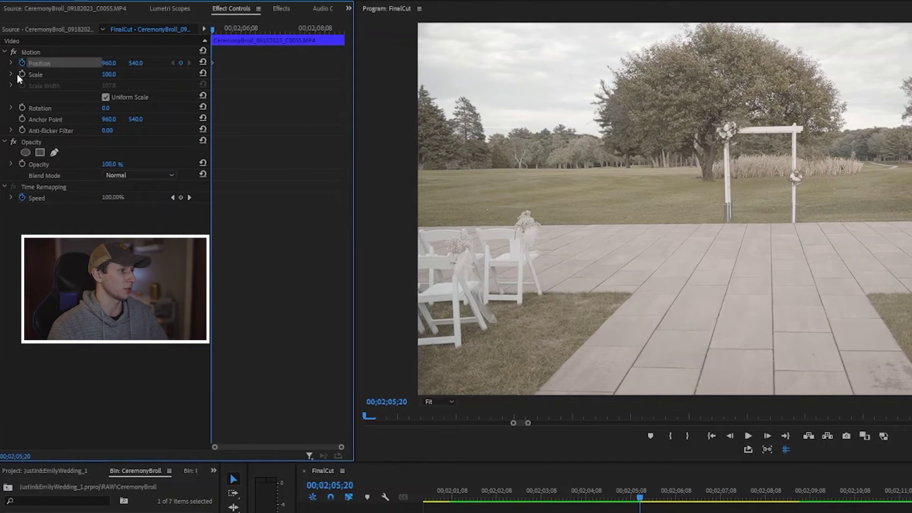
click(21, 74)
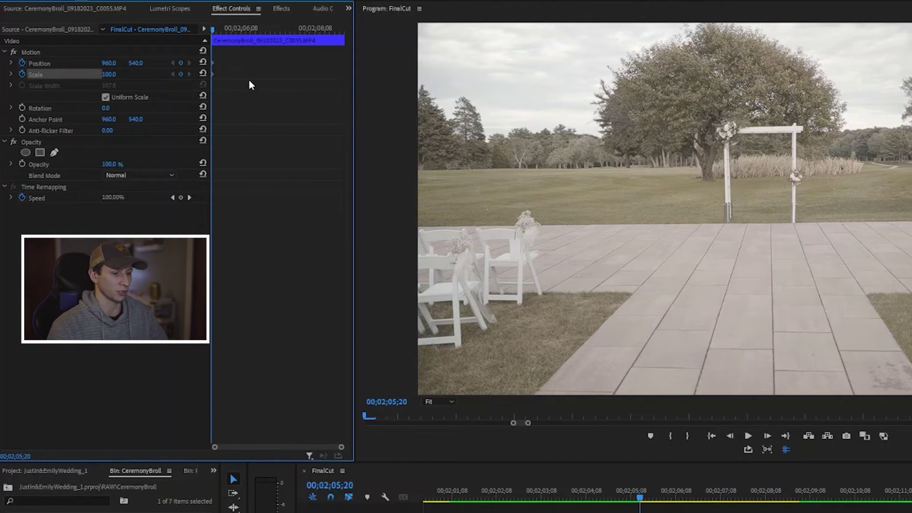
click(728, 492)
click(793, 491)
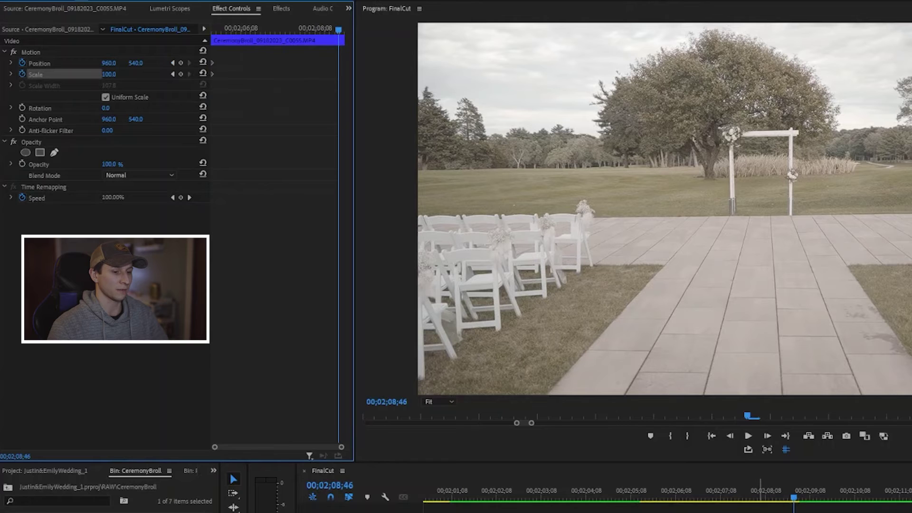
click(180, 63)
click(181, 74)
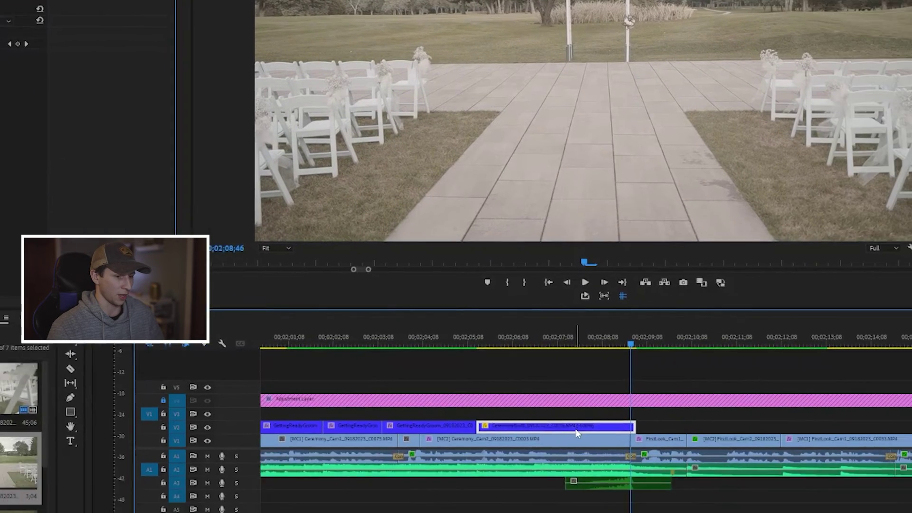
Step: Duplicate the reversed CeremonyBroll clip onto V3 and turn off Reverse Speed for the copy
click(741, 512)
drag(526, 379, 528, 369)
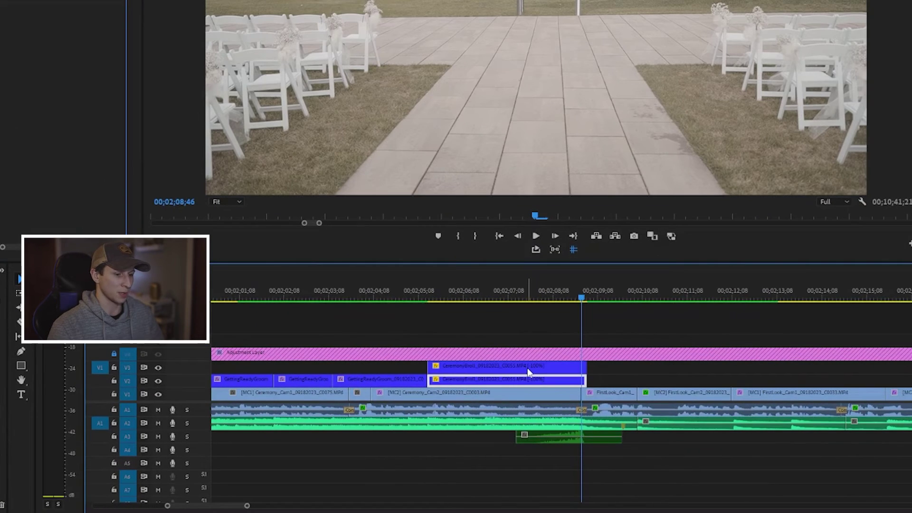
click(532, 370)
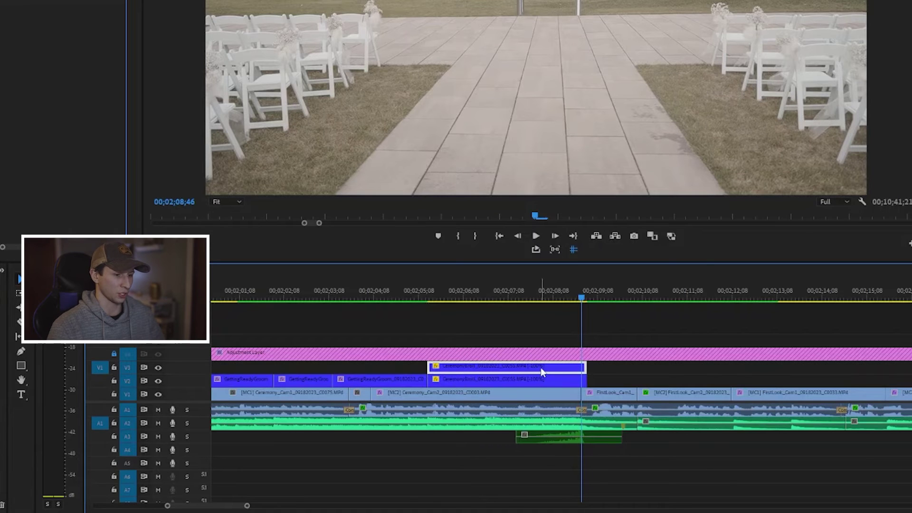
right_click(542, 372)
click(583, 149)
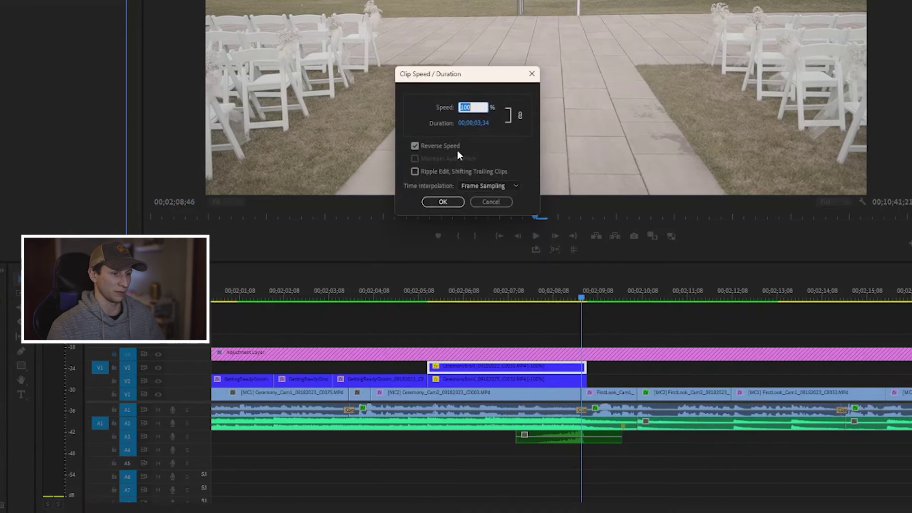
click(443, 201)
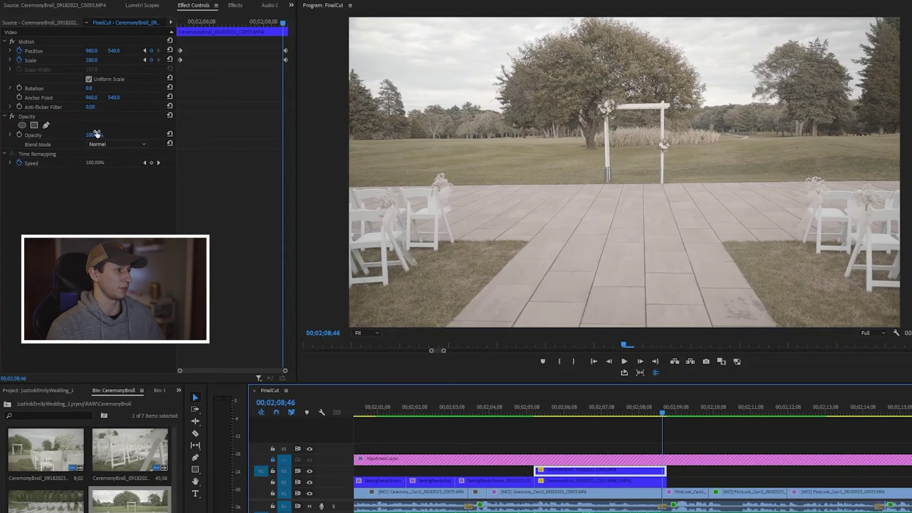
Step: Set the V3 CeremonyBroll copy's Opacity to 50%
click(90, 134)
text(50)
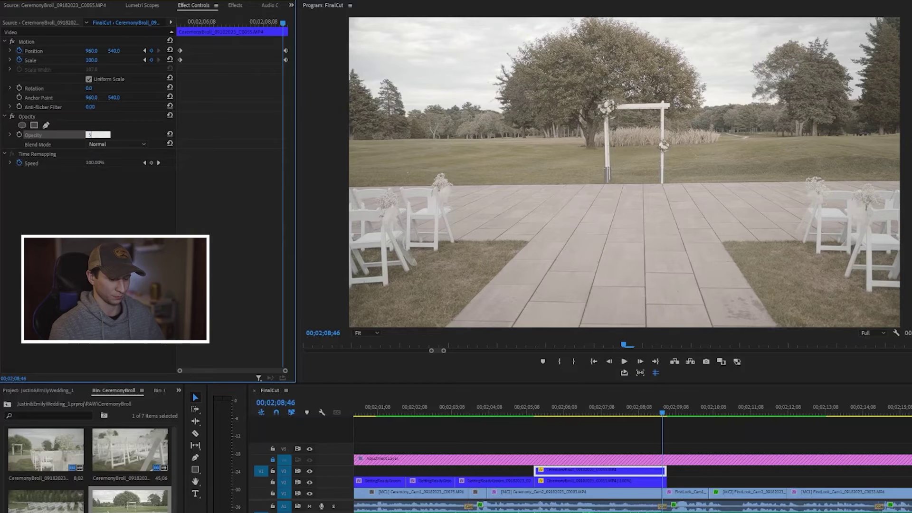
key(Return)
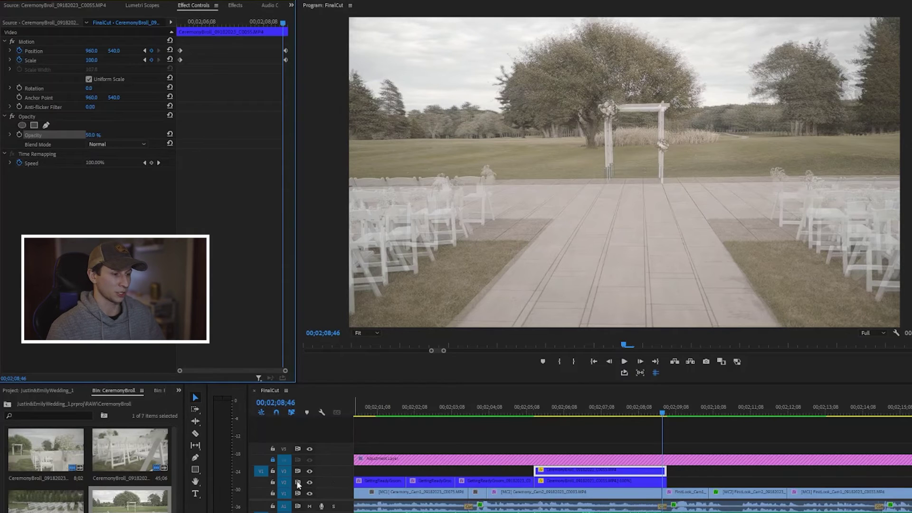
Step: Scale the V2 clip to about 113% at its end keyframe and reposition it so the arch aligns with the V3 overlay
click(272, 470)
click(615, 480)
click(628, 145)
drag(349, 173, 332, 173)
drag(323, 173, 316, 174)
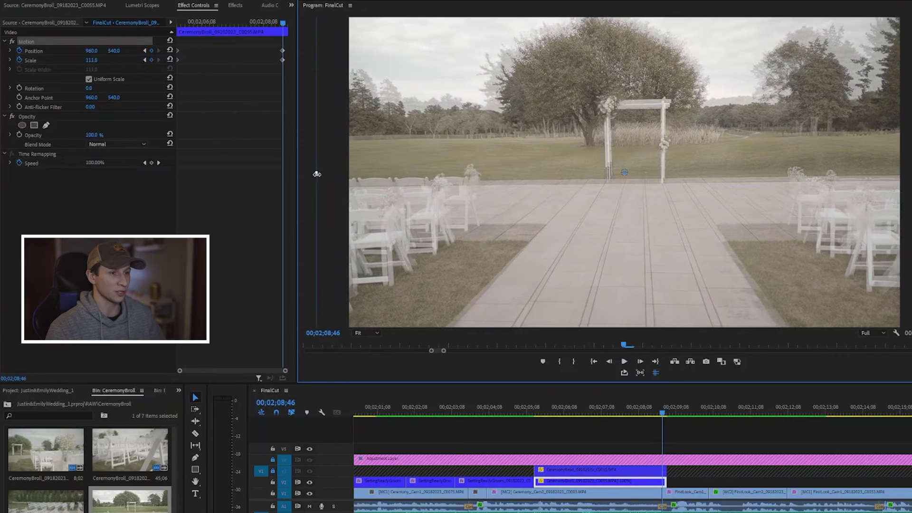
drag(526, 215, 523, 222)
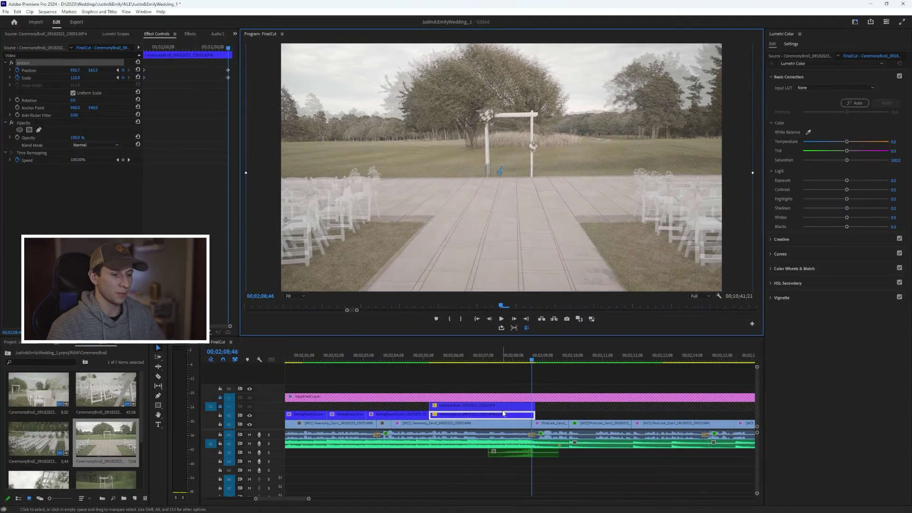
Step: Hide the V3 track, then play and scrub through the reversed V2 clip to preview its dolly zoom
click(497, 419)
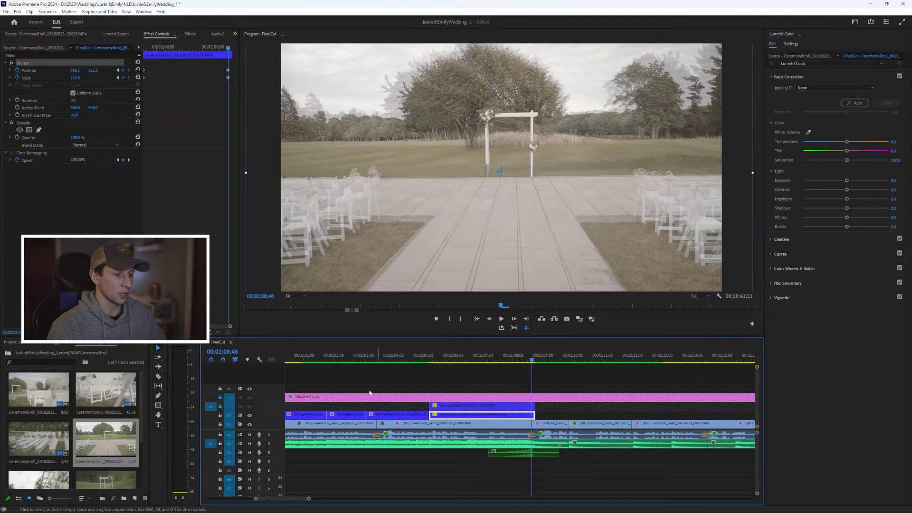
click(250, 407)
click(424, 356)
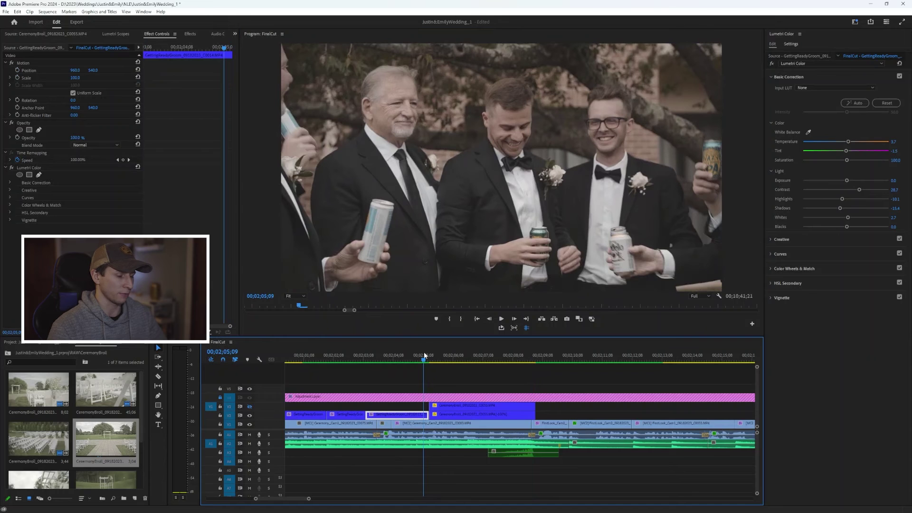
key(space)
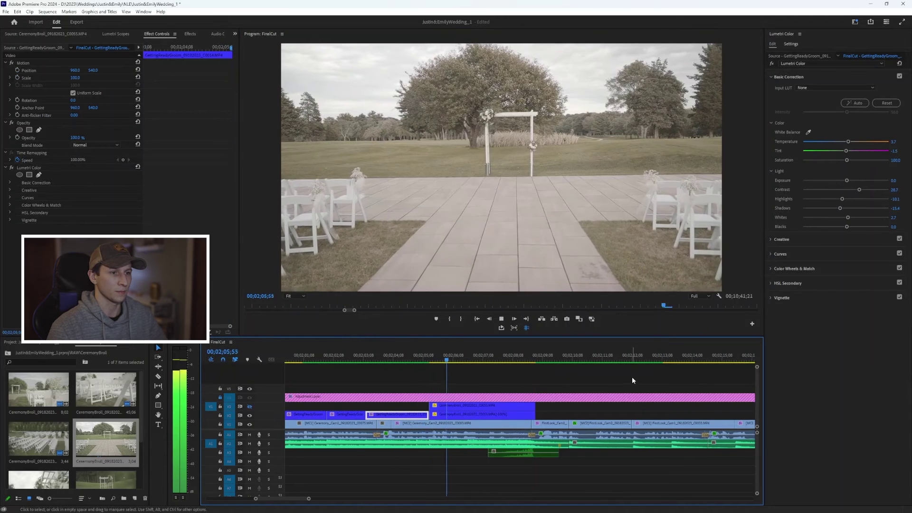
click(524, 354)
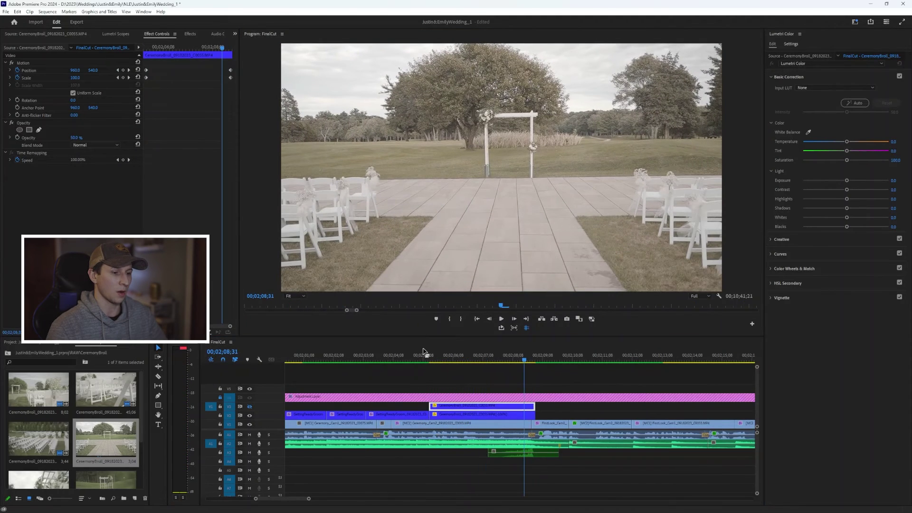
drag(429, 358, 490, 375)
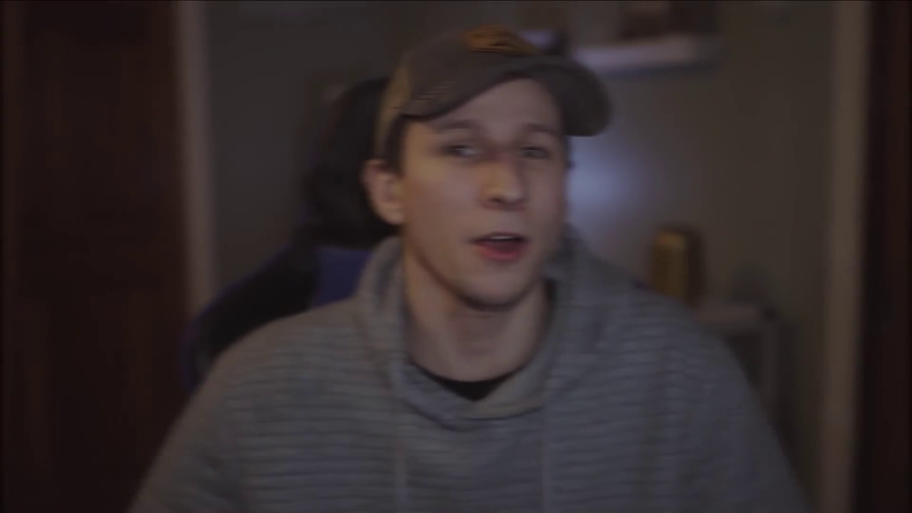